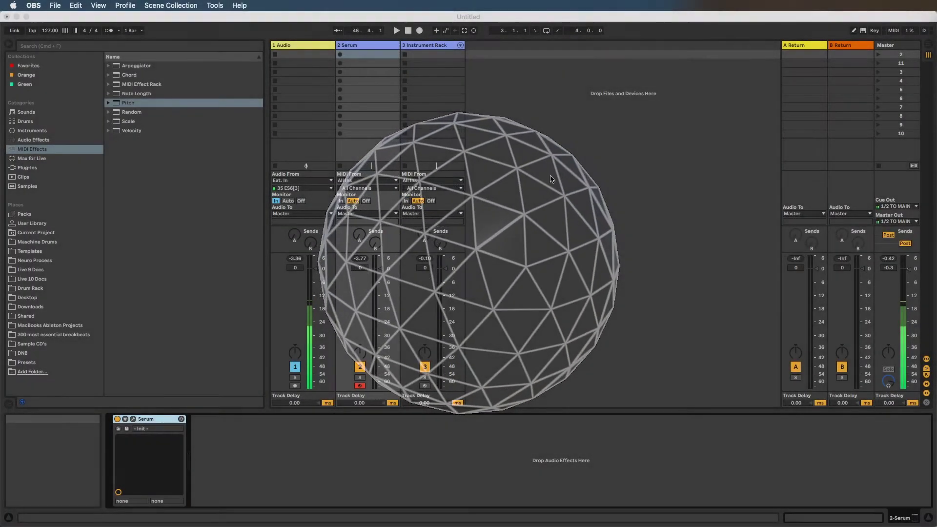
Bring Live to the front, select the 2 Serum track and show Serum's plug-in window.
{"action": "left_click", "coordinate": [499, 186]}
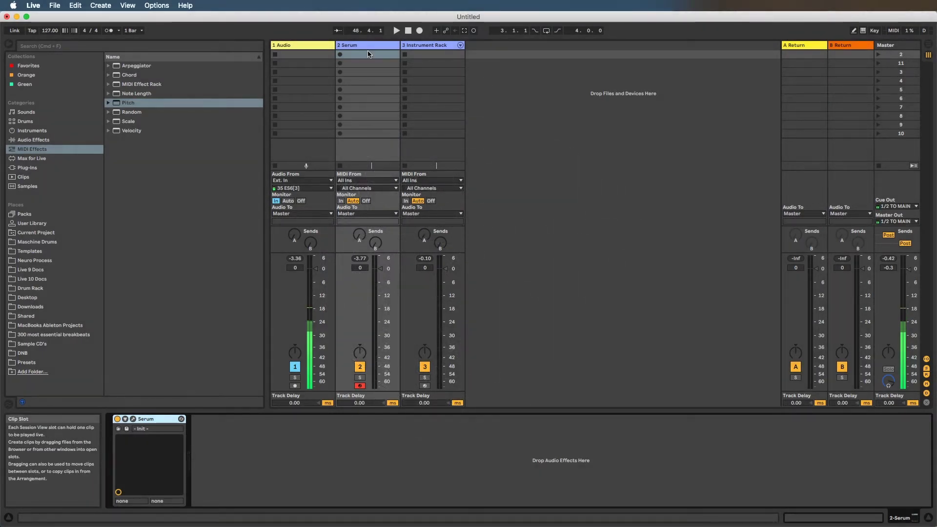
{"action": "left_click", "coordinate": [131, 425]}
{"action": "left_click", "coordinate": [132, 419]}
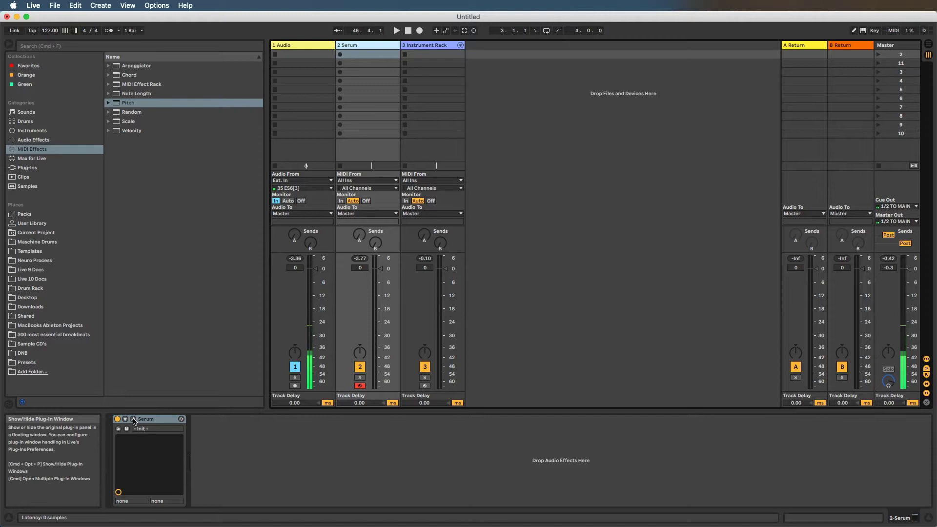
{"action": "left_click_drag", "start_coordinate": [634, 48], "coordinate": [615, 64]}
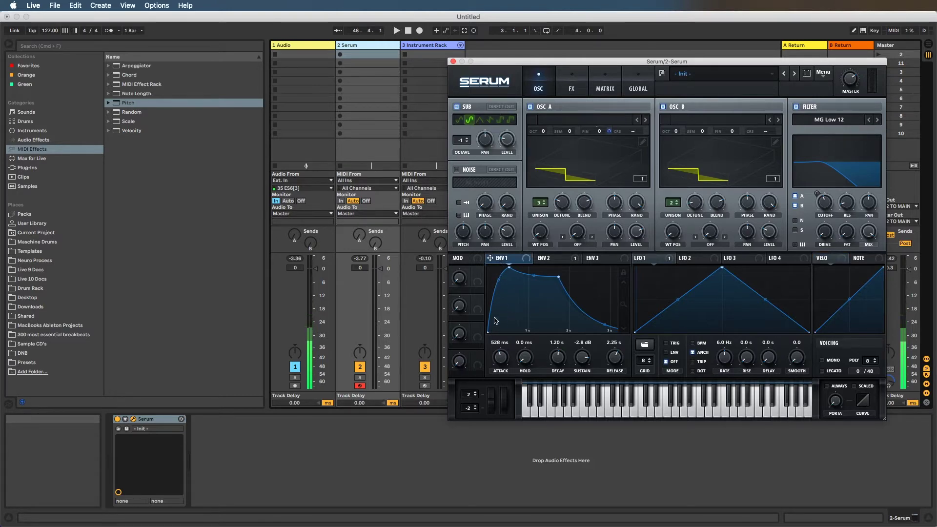
{"action": "left_click", "coordinate": [547, 261]}
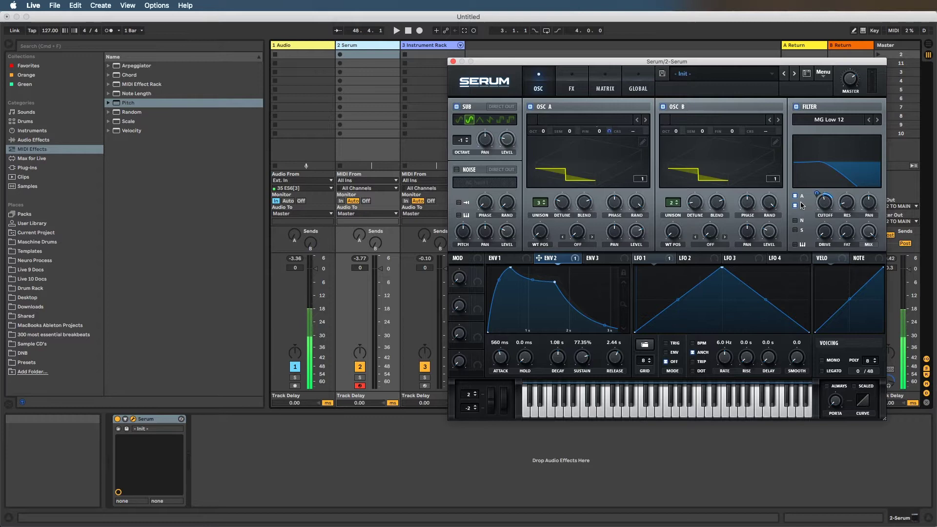
{"action": "left_click", "coordinate": [646, 261]}
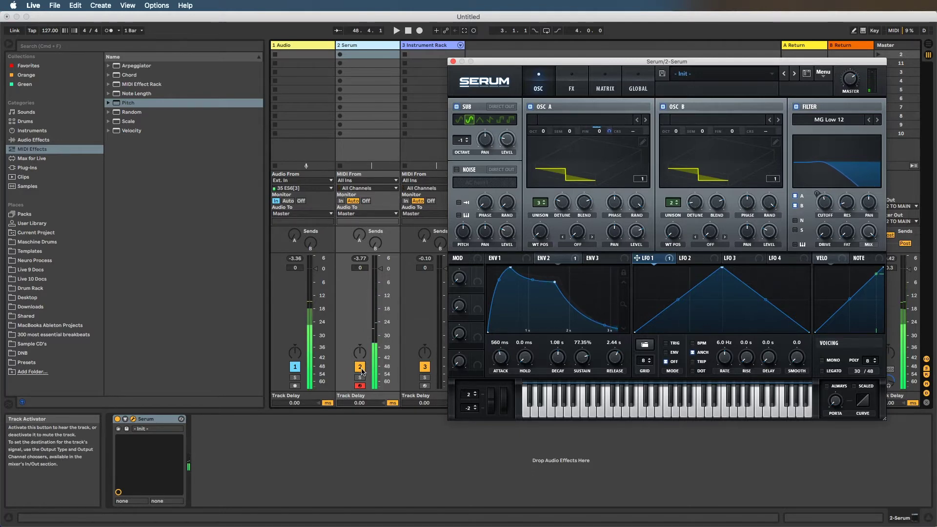
{"action": "left_click", "coordinate": [425, 385]}
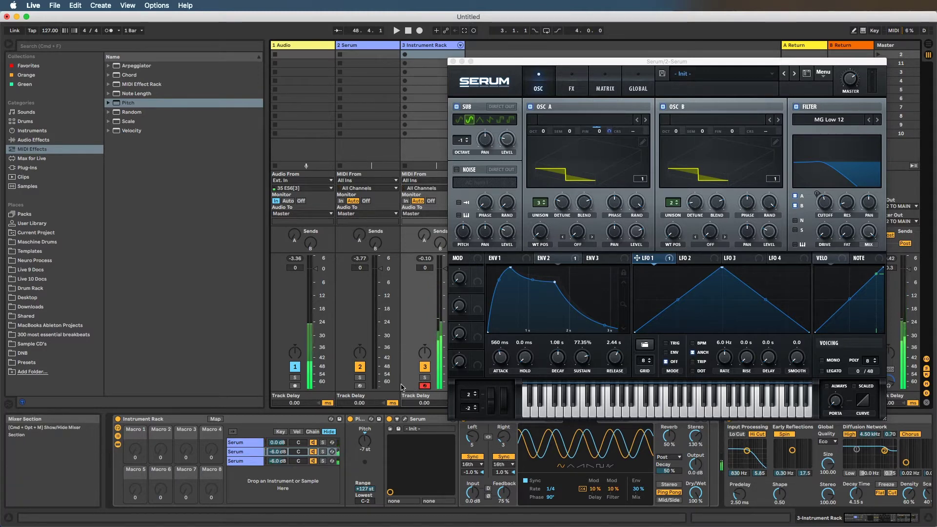
{"action": "left_click", "coordinate": [360, 386]}
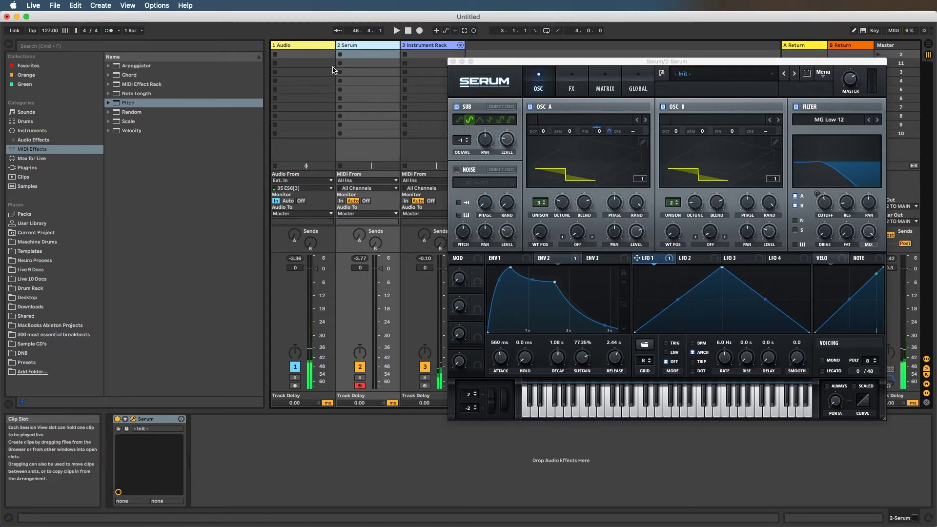
{"action": "left_click", "coordinate": [151, 421]}
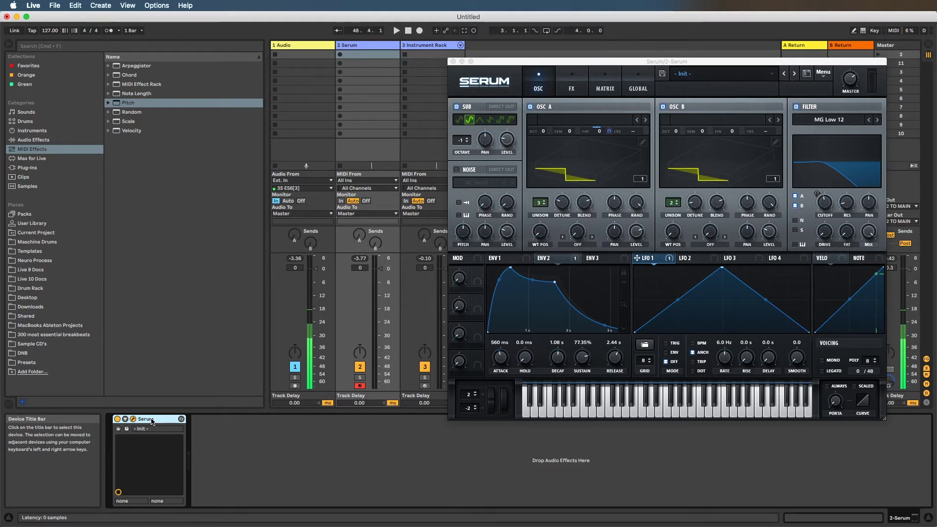
Group Serum into an Instrument Rack with Cmd+G and select its Serum chain in the chain list.
{"action": "key", "text": "super+g"}
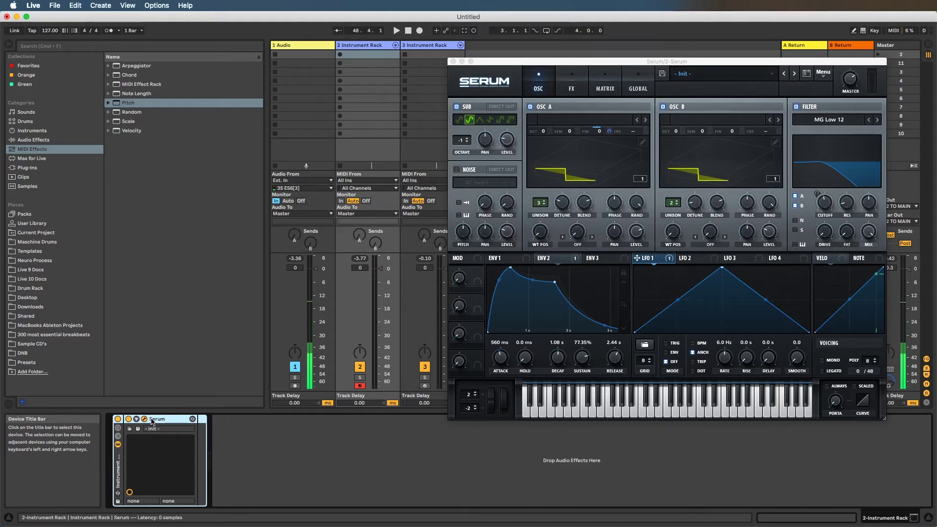
{"action": "left_click", "coordinate": [118, 437]}
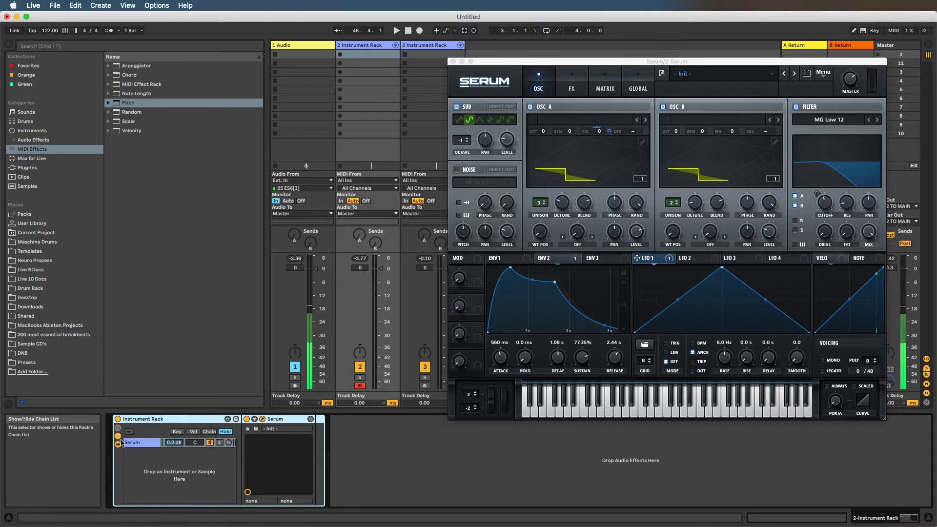
{"action": "left_click", "coordinate": [134, 444]}
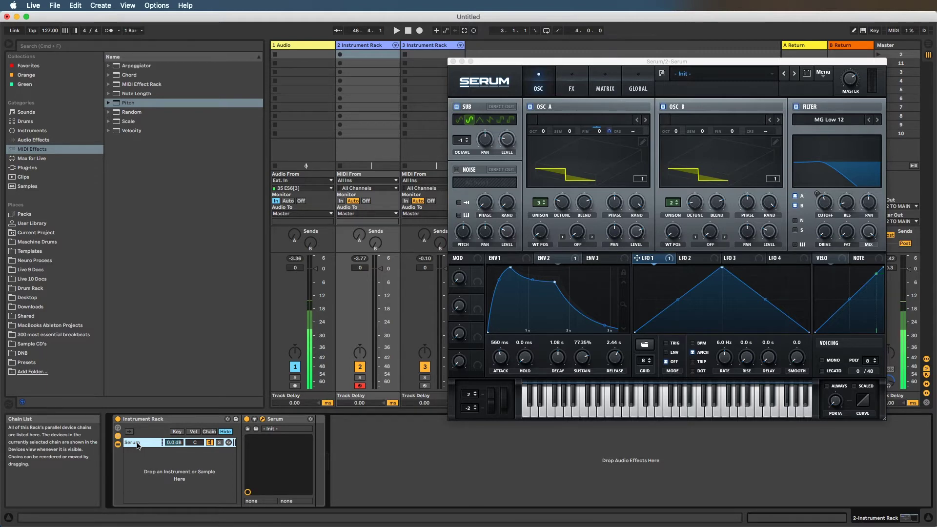
Duplicate the Serum chain into three chains and drop a Pitch device (-7 st) onto the middle chain.
{"action": "key", "text": "super+d"}
{"action": "key", "text": "super+d"}
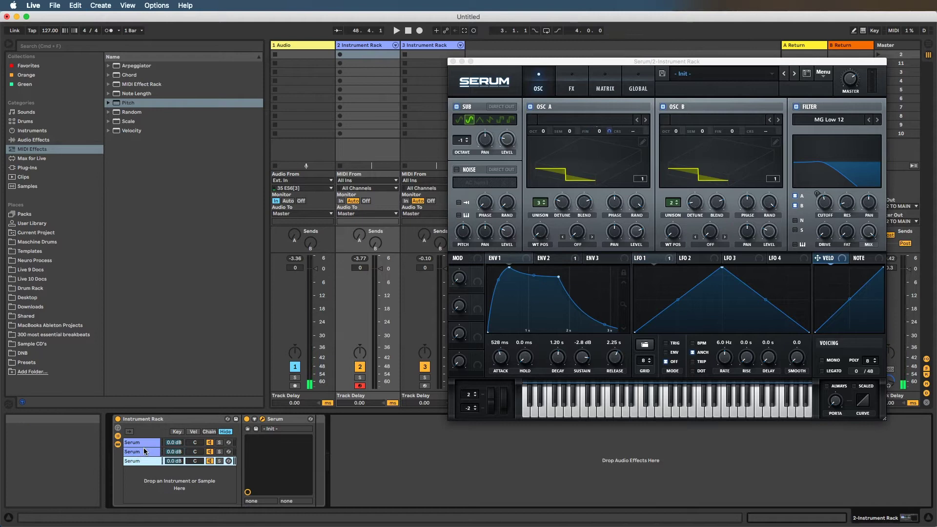
{"action": "left_click", "coordinate": [135, 453]}
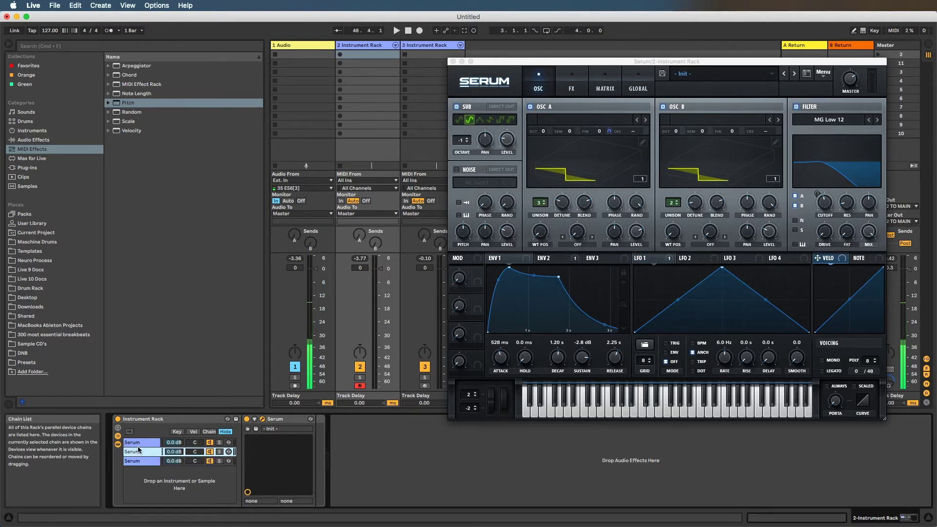
{"action": "left_click", "coordinate": [135, 443]}
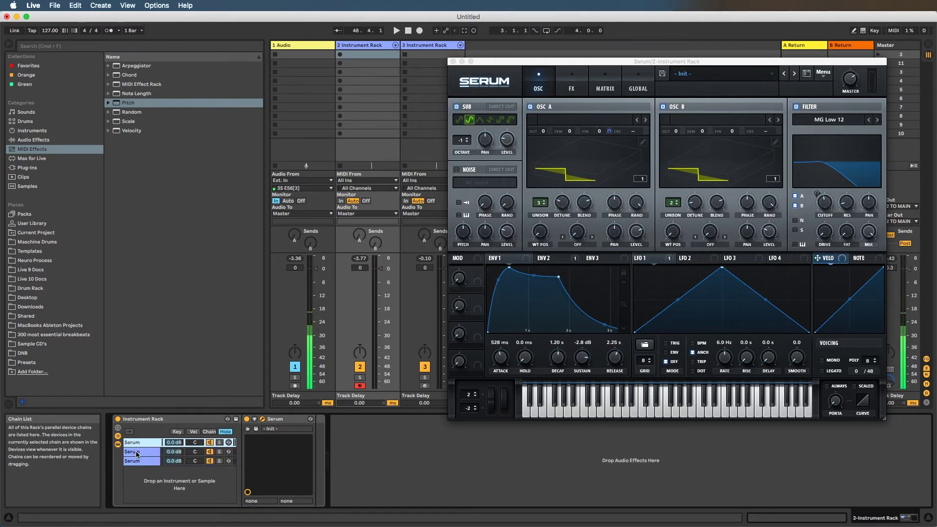
{"action": "left_click", "coordinate": [137, 453]}
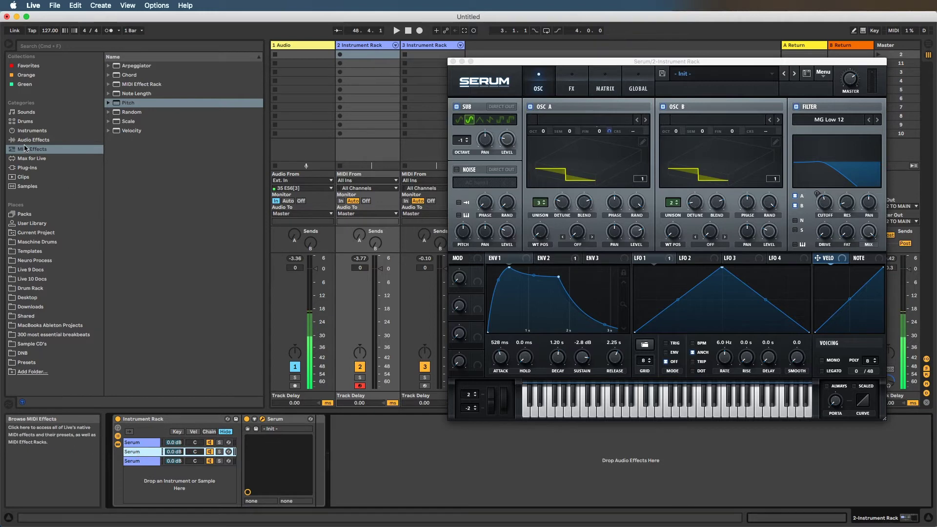
{"action": "left_click_drag", "start_coordinate": [128, 102], "coordinate": [262, 444]}
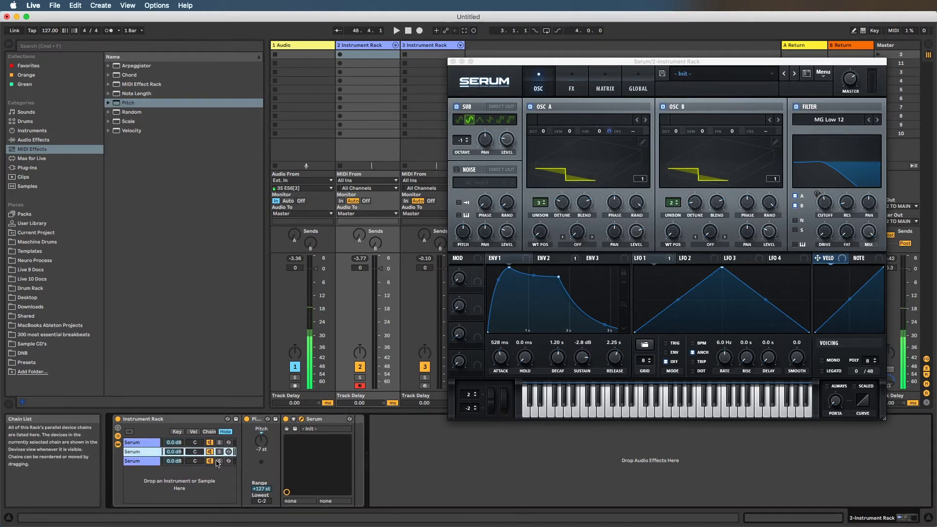
Select all three Serum chains and list Live's Audio Effects in the browser.
{"action": "left_click", "coordinate": [144, 461], "text": "shift"}
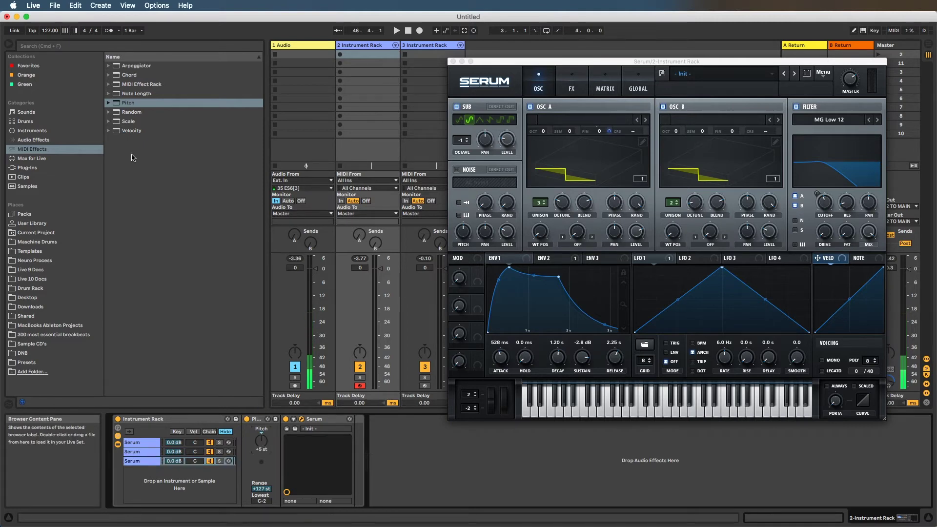
{"action": "left_click", "coordinate": [44, 140]}
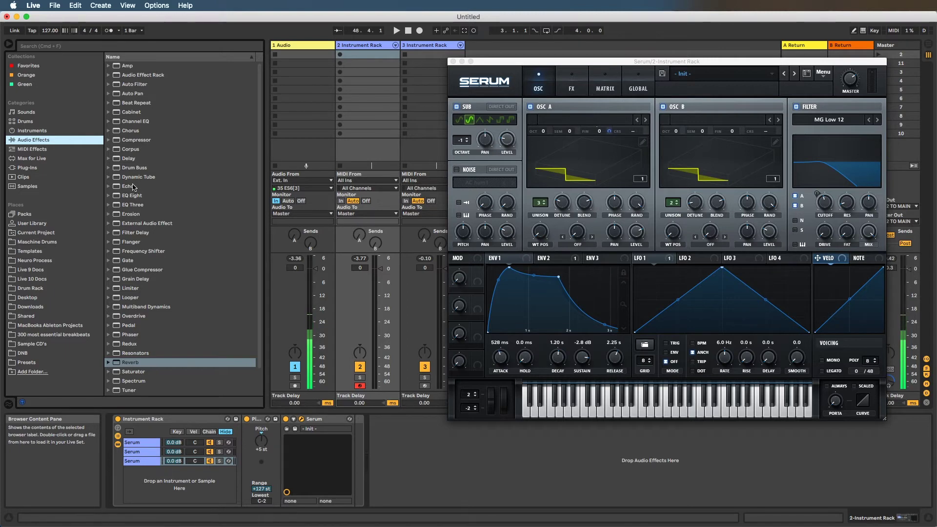
Add Echo to the third chain at 100% dry/wet, 80% feedback and about 48% reverb.
{"action": "left_click_drag", "start_coordinate": [116, 190], "coordinate": [150, 461]}
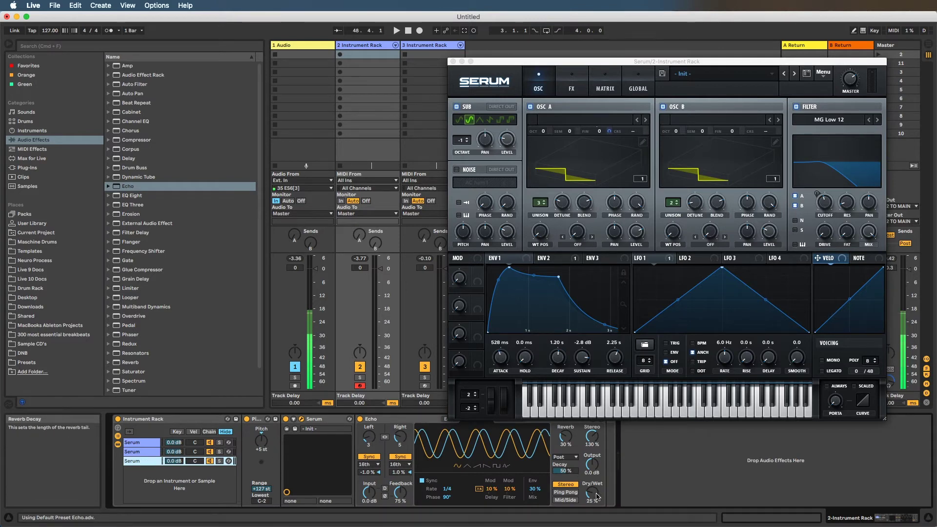
{"action": "left_click_drag", "start_coordinate": [593, 496], "coordinate": [594, 487]}
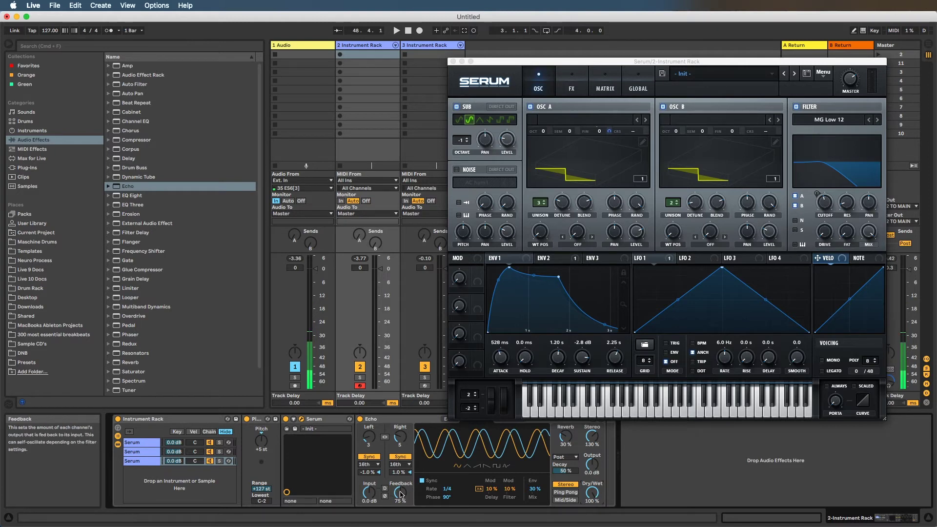
{"action": "left_click_drag", "start_coordinate": [400, 493], "coordinate": [401, 488]}
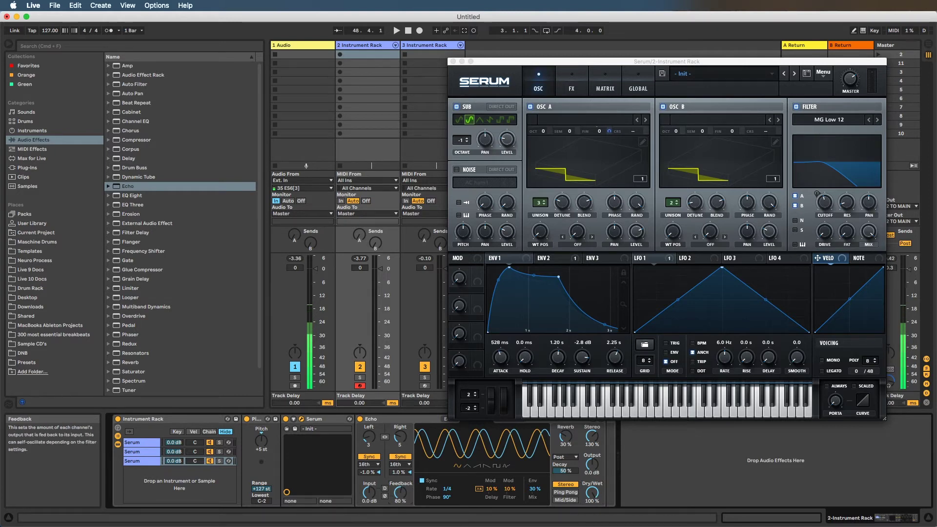
{"action": "left_click_drag", "start_coordinate": [566, 438], "coordinate": [566, 432]}
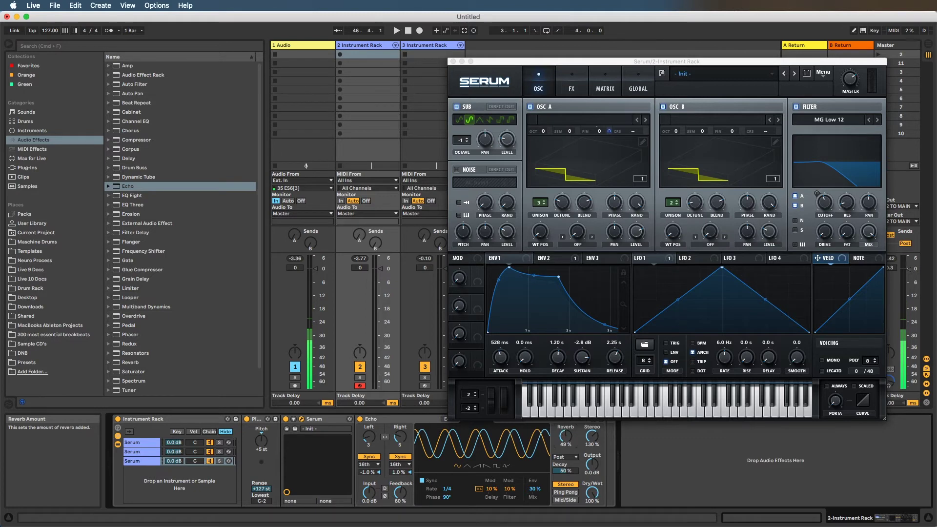
Add an Echo to the second chain at 100% dry/wet, 80% feedback and 50% reverb.
{"action": "left_click", "coordinate": [550, 439]}
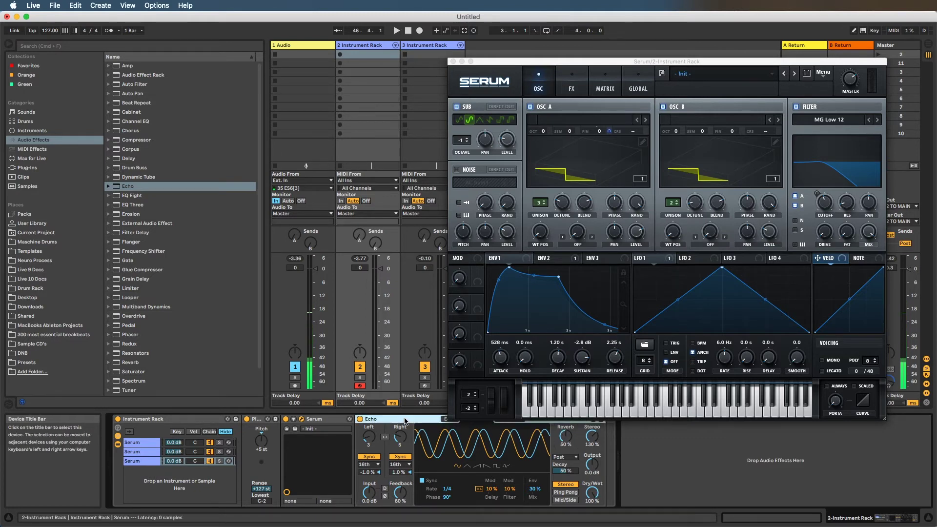
{"action": "left_click_drag", "start_coordinate": [128, 186], "coordinate": [142, 450]}
{"action": "left_click_drag", "start_coordinate": [592, 493], "coordinate": [592, 463]}
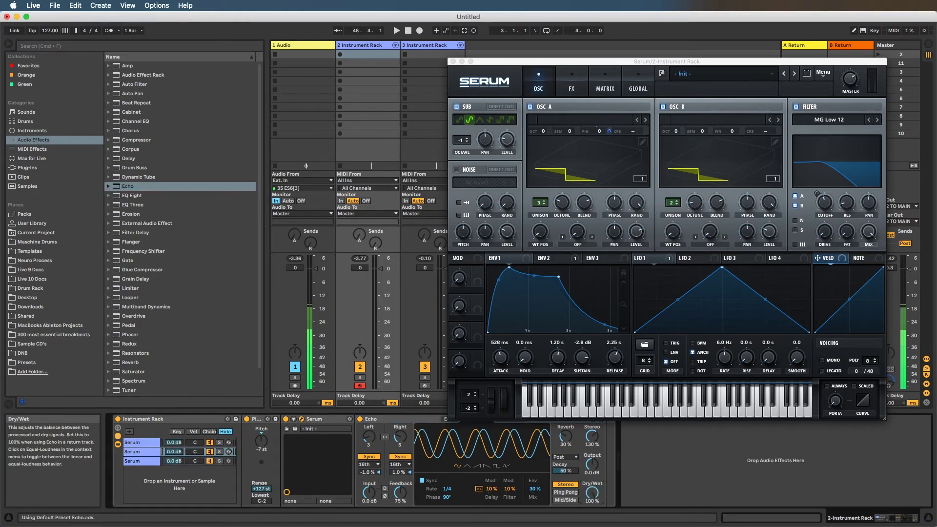
{"action": "left_click_drag", "start_coordinate": [403, 497], "coordinate": [403, 495]}
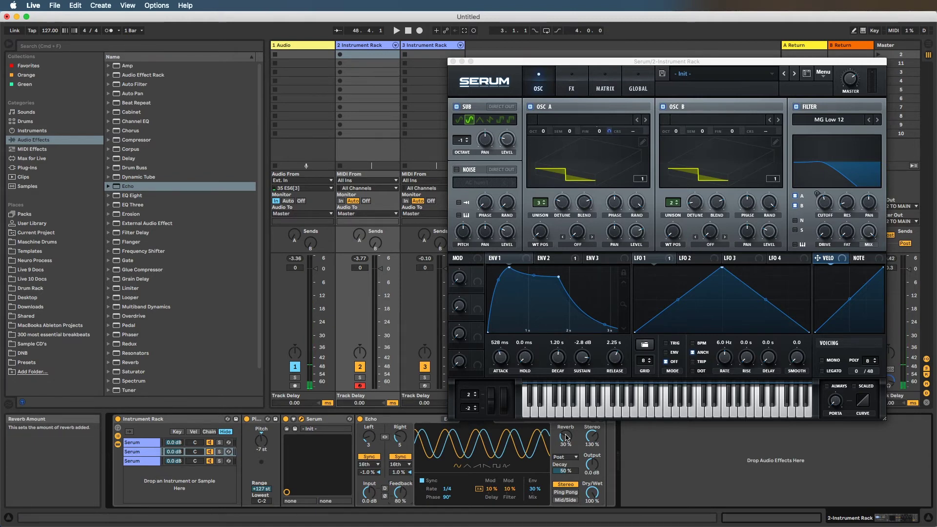
{"action": "left_click_drag", "start_coordinate": [565, 438], "coordinate": [566, 431]}
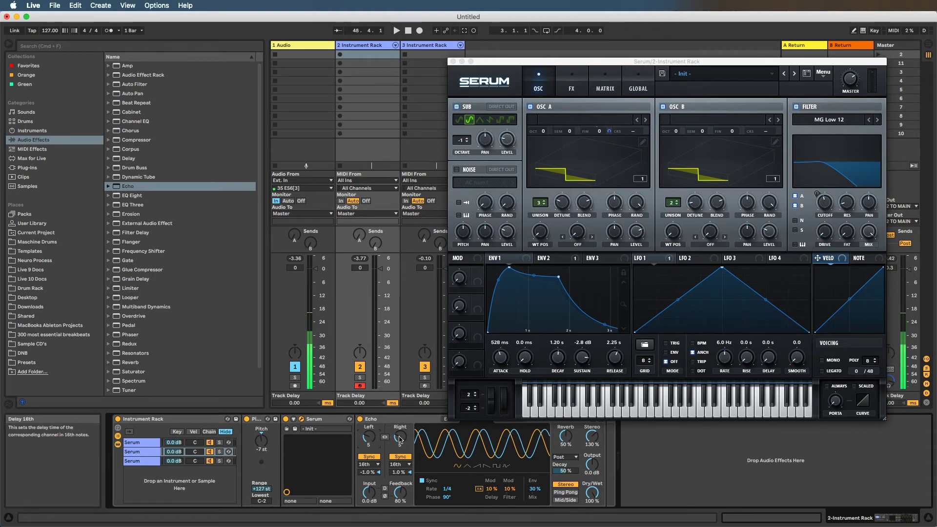
Switch the Echoes on the second and third chains to Ping Pong mode.
{"action": "left_click", "coordinate": [566, 493]}
{"action": "left_click", "coordinate": [142, 462]}
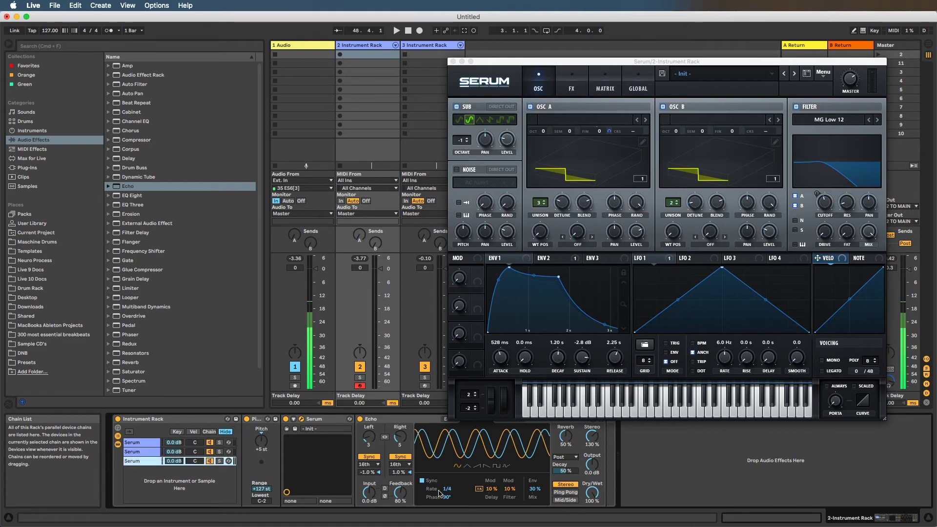
{"action": "left_click", "coordinate": [563, 493]}
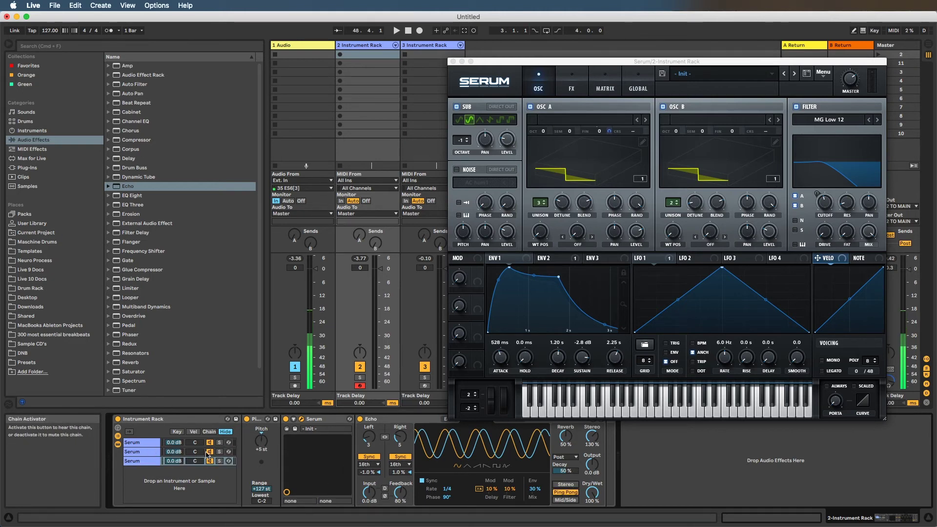
Lower the volume of chains 2 and 3 to -6.0 dB in the chain list.
{"action": "left_click", "coordinate": [174, 451]}
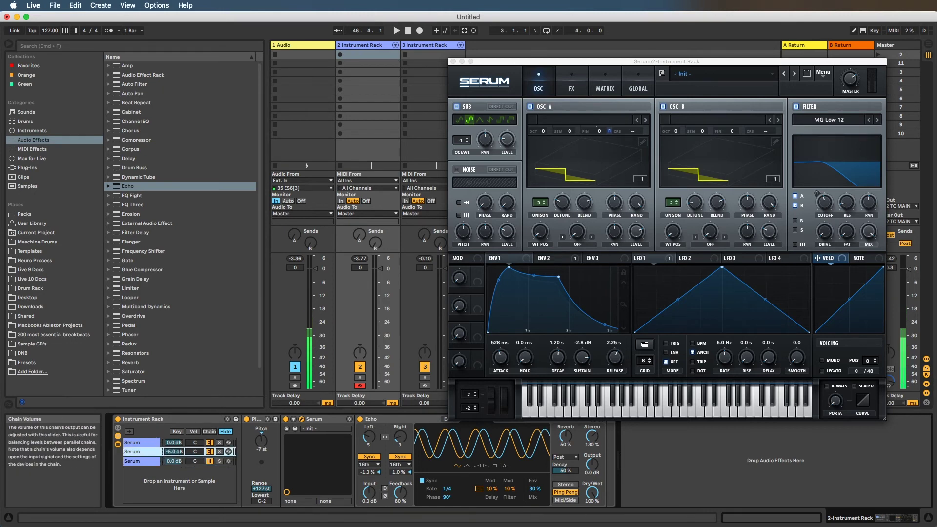
{"action": "left_click_drag", "start_coordinate": [174, 460], "coordinate": [174, 473]}
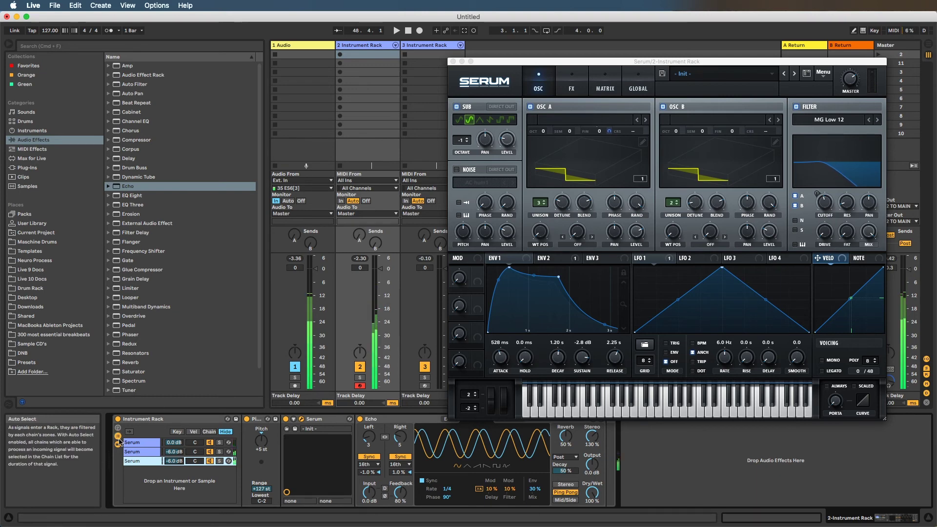
{"action": "left_click", "coordinate": [259, 424]}
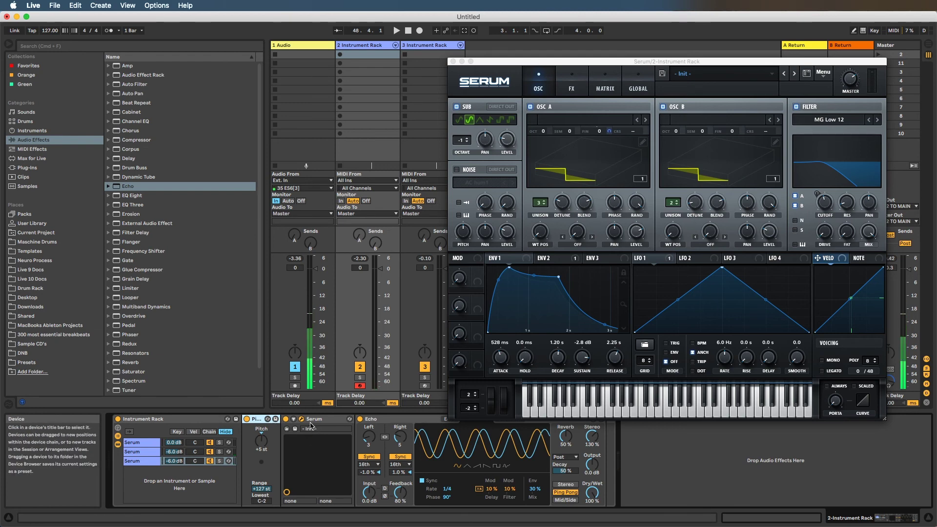
{"action": "left_click", "coordinate": [390, 418]}
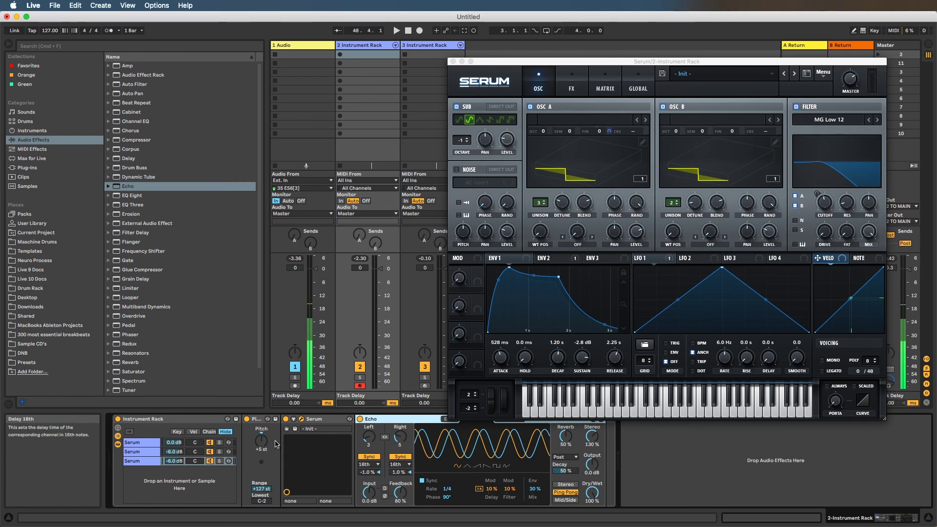
{"action": "left_click", "coordinate": [129, 451]}
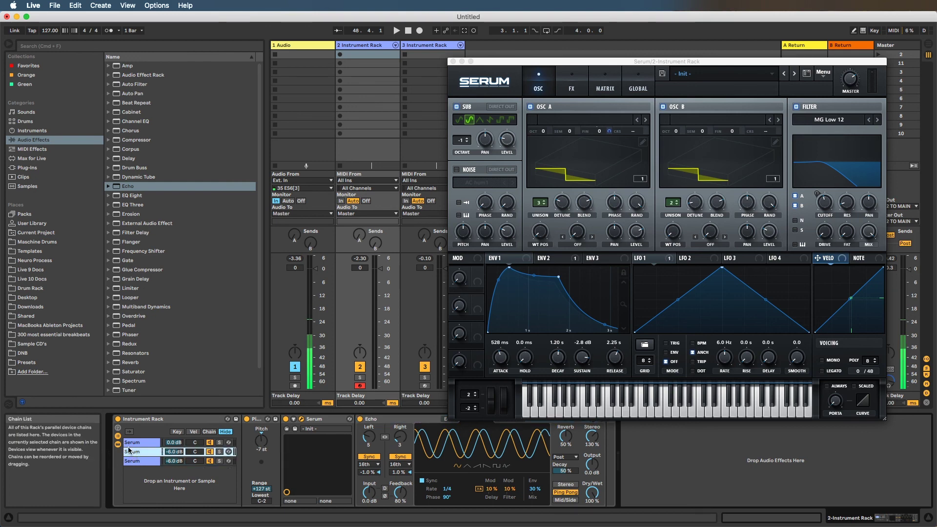